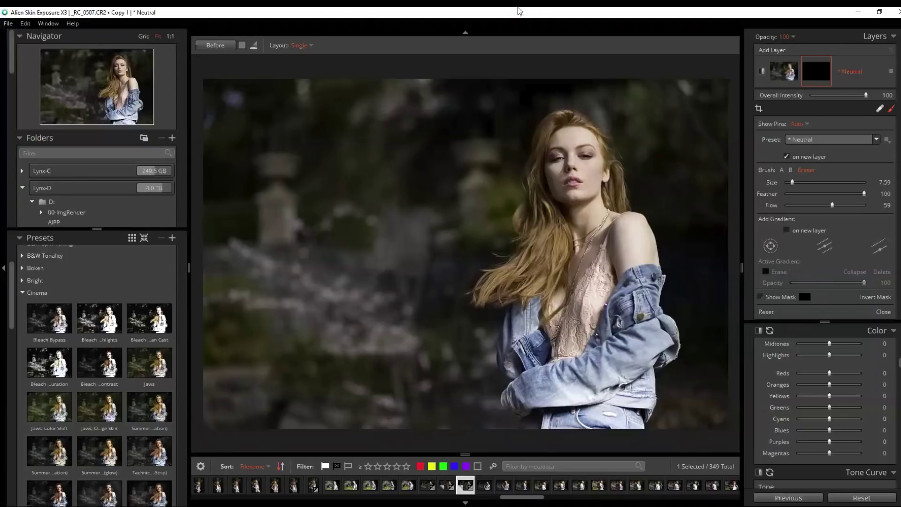
- Compare the Technicolor Process 2 (2-Strip), GC Day 1 and ACAI - Studio presets in a quad audition and apply the Technicolor one
click(255, 46)
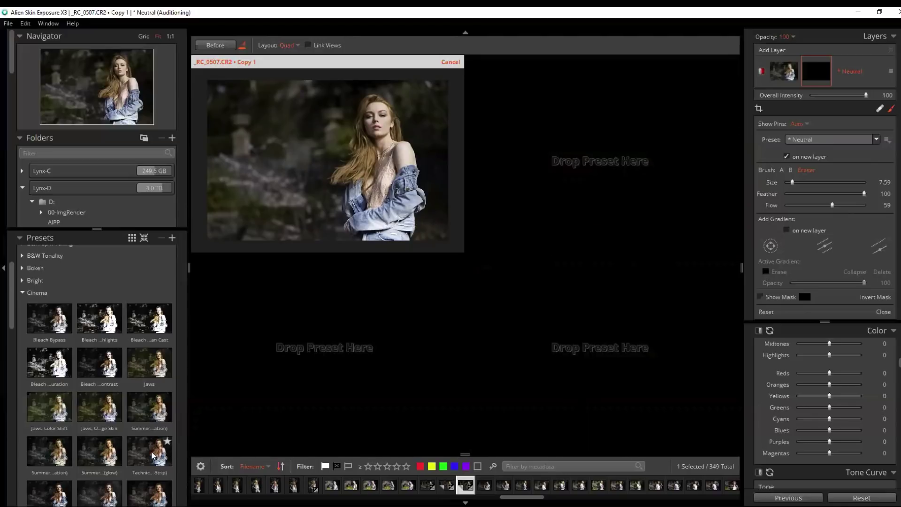
drag(154, 455, 486, 248)
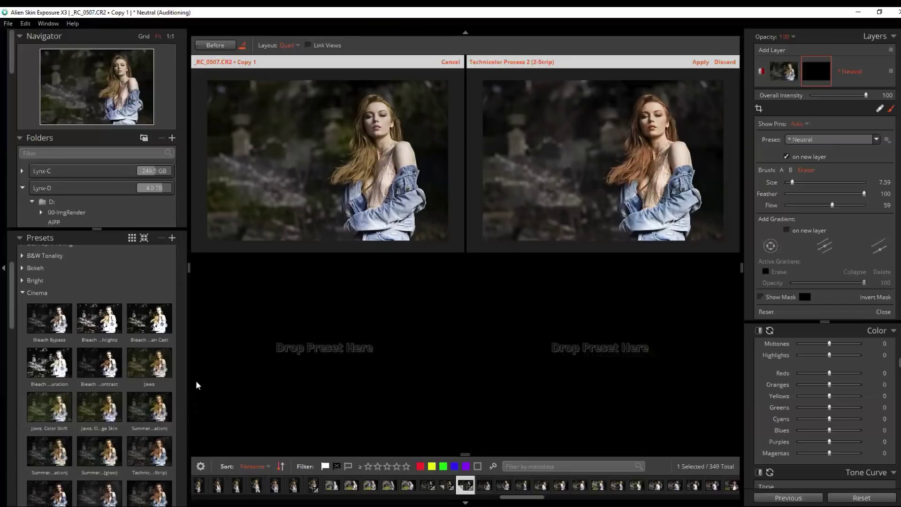
scroll(105, 386, down, 1)
scroll(105, 387, down, 10)
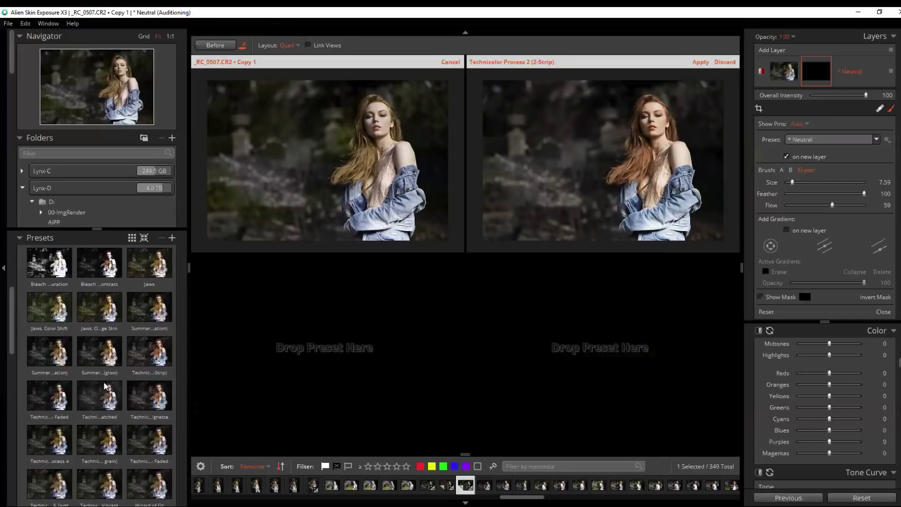
scroll(104, 383, down, 4)
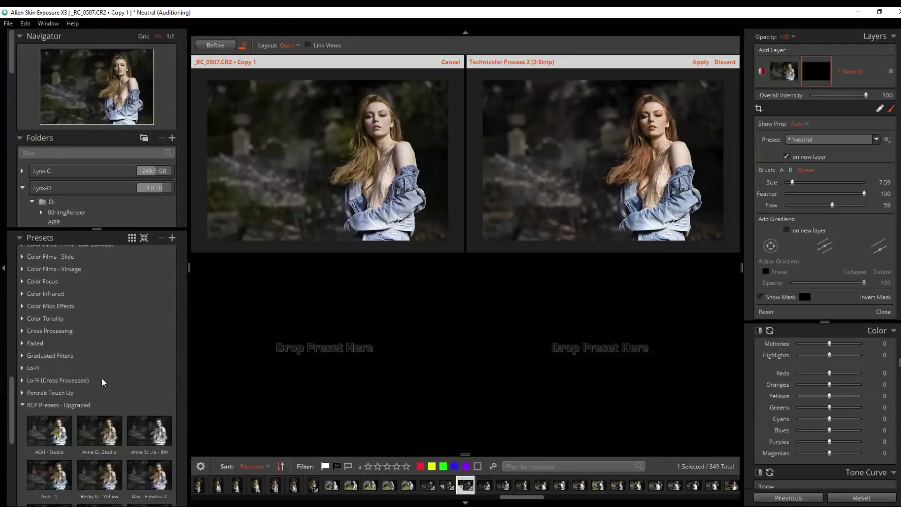
scroll(104, 382, down, 6)
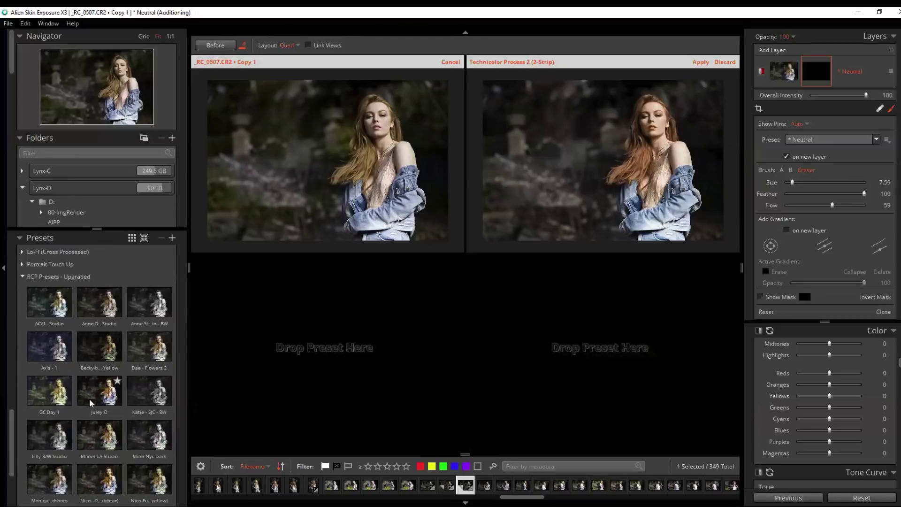
click(48, 394)
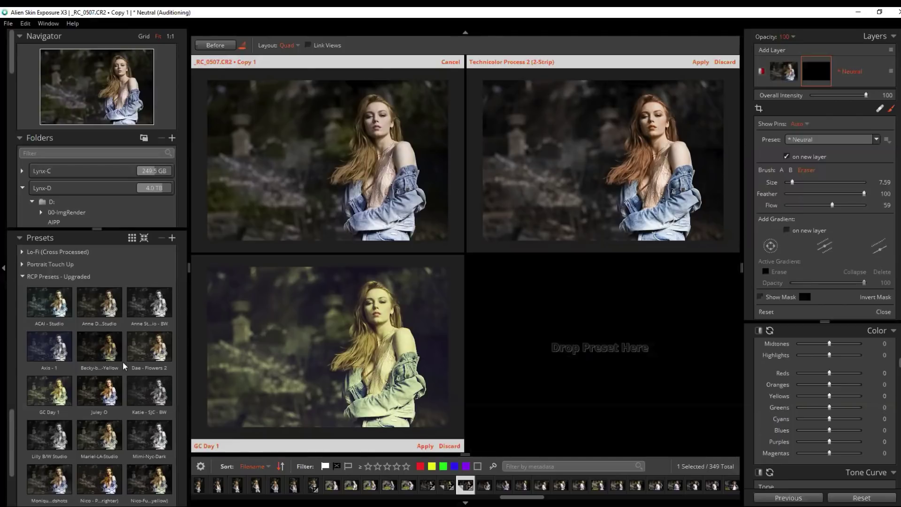
click(68, 292)
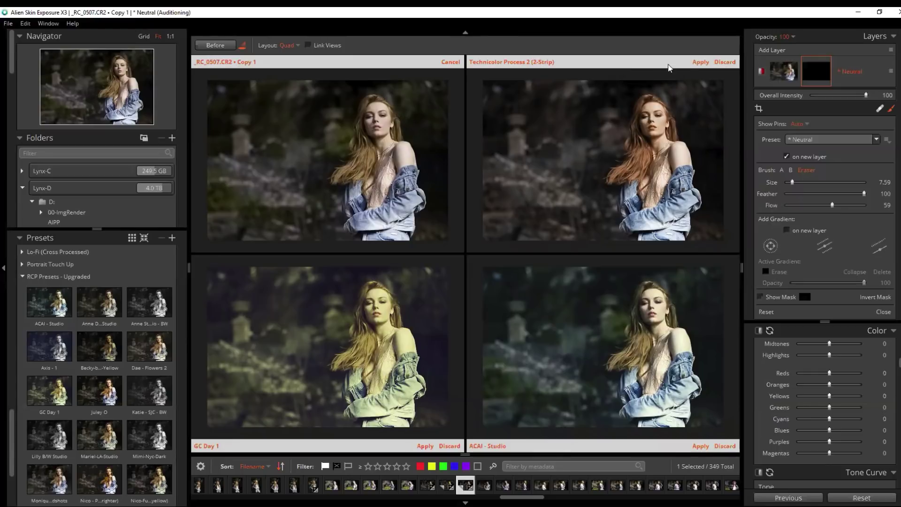
click(700, 63)
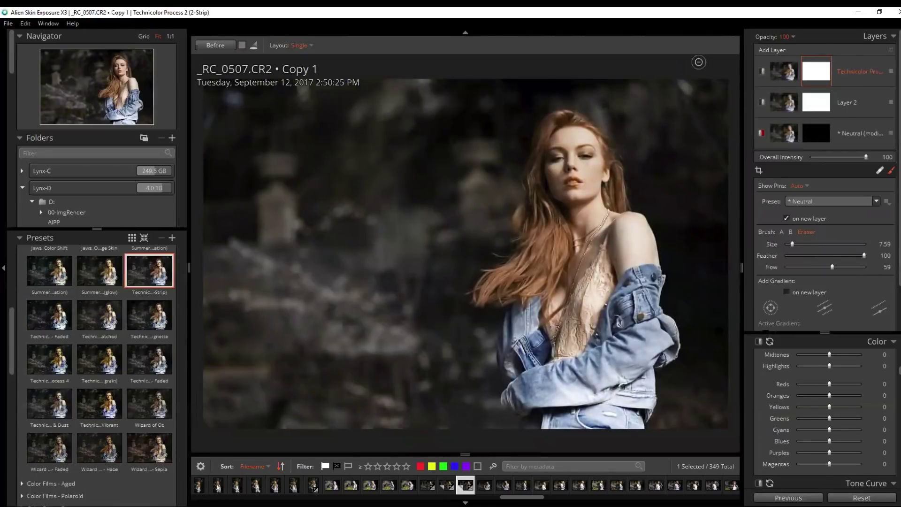
- Reduce the Technicolor layer's Overall Grain Strength to 7.92
scroll(899, 299, down, 1)
scroll(899, 299, up, 1)
scroll(899, 373, up, 1)
drag(899, 373, 899, 445)
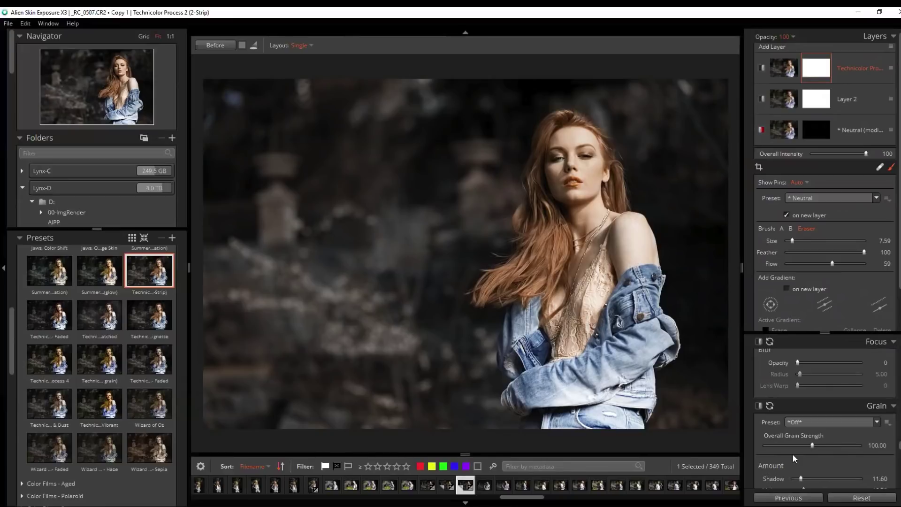
drag(808, 441, 767, 446)
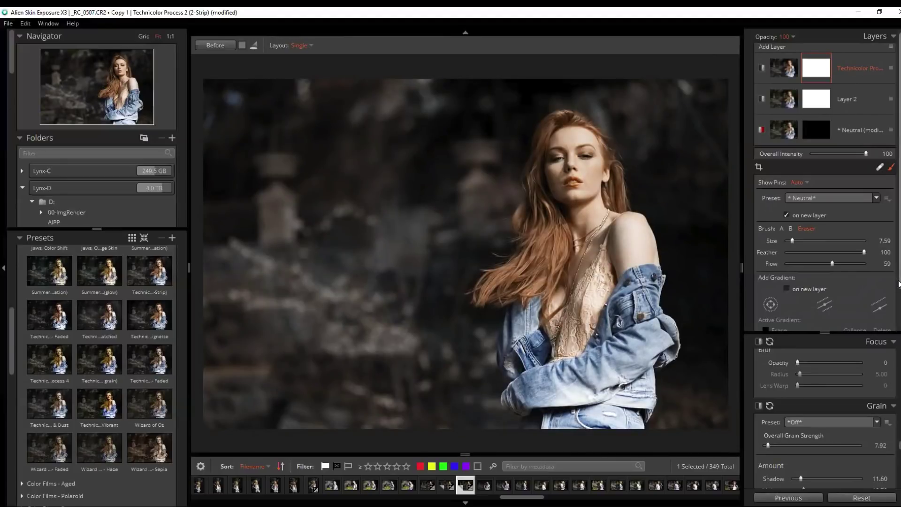
- Set the Technicolor layer's Temp to 7.89, Highlights to -9 and Clarity to 7 in the basic adjustments
scroll(899, 281, up, 1)
scroll(793, 387, up, 5)
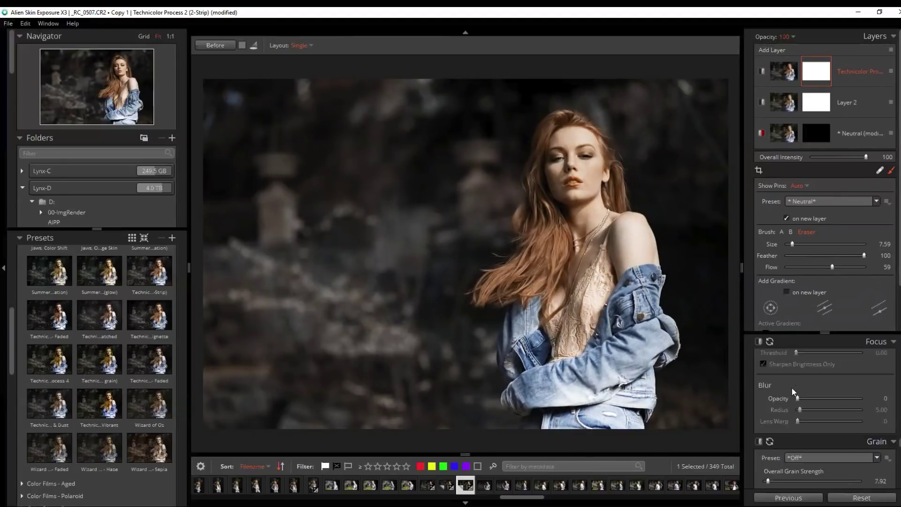
scroll(798, 385, up, 15)
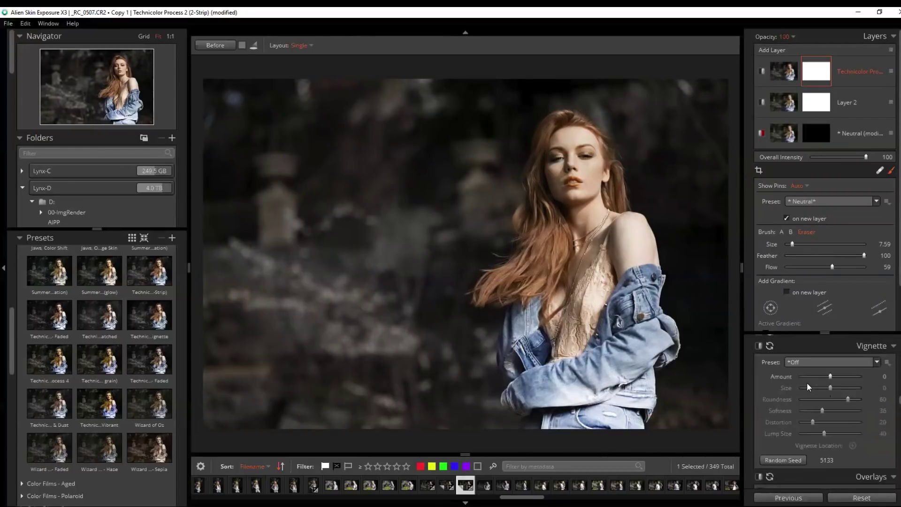
scroll(808, 383, up, 8)
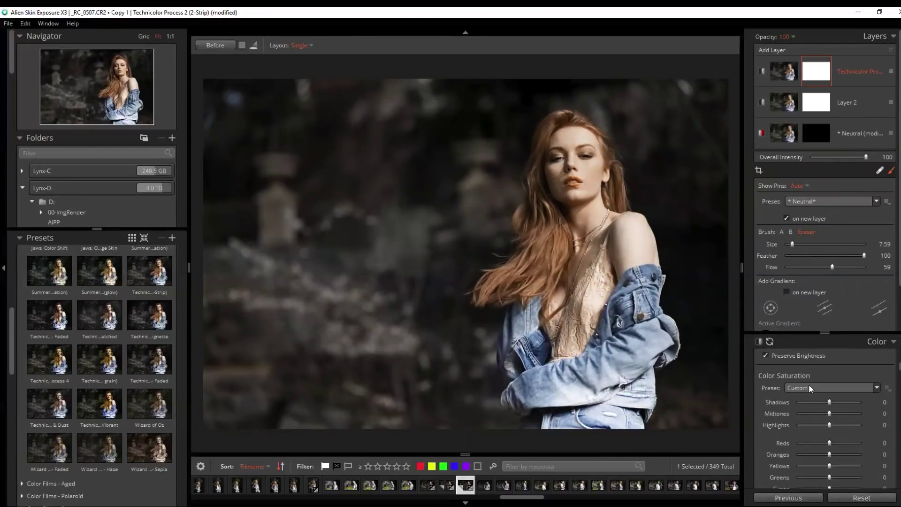
scroll(809, 385, up, 6)
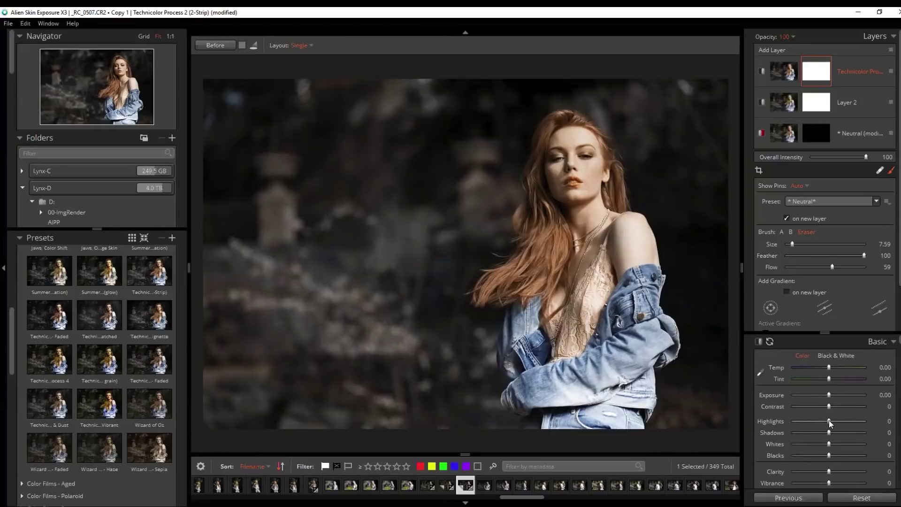
drag(829, 421, 828, 419)
drag(830, 365, 832, 367)
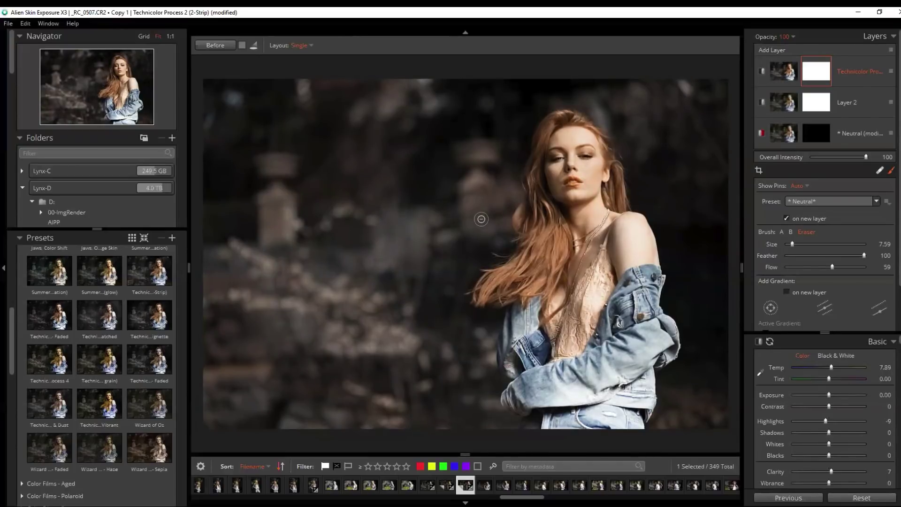
- Add a new layer above the Technicolor layer and apply the GC Day 1 preset from RCP Presets - Upgraded to it
click(773, 50)
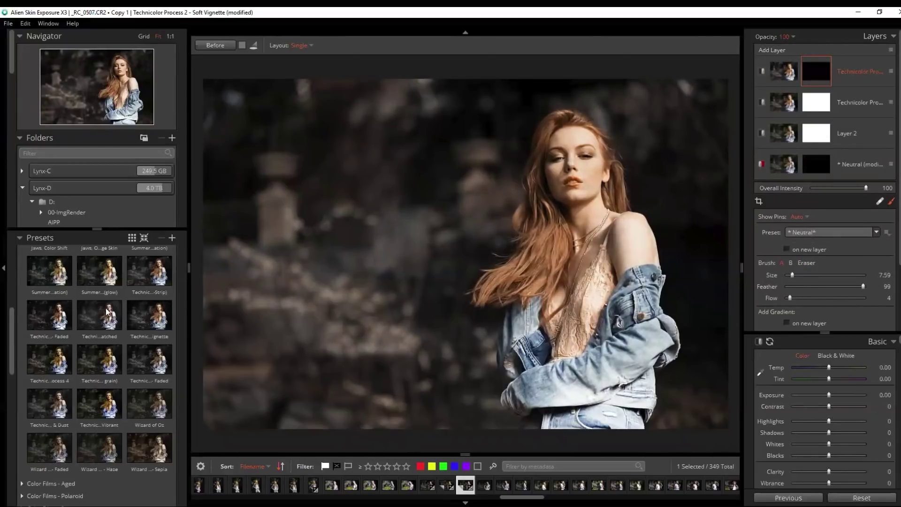
scroll(90, 323, up, 2)
click(70, 345)
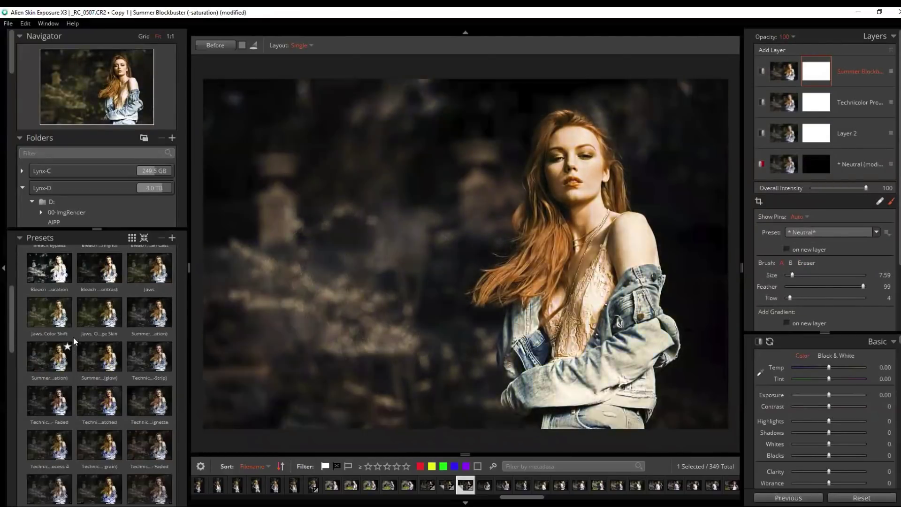
key(ctrl+z)
scroll(74, 338, up, 8)
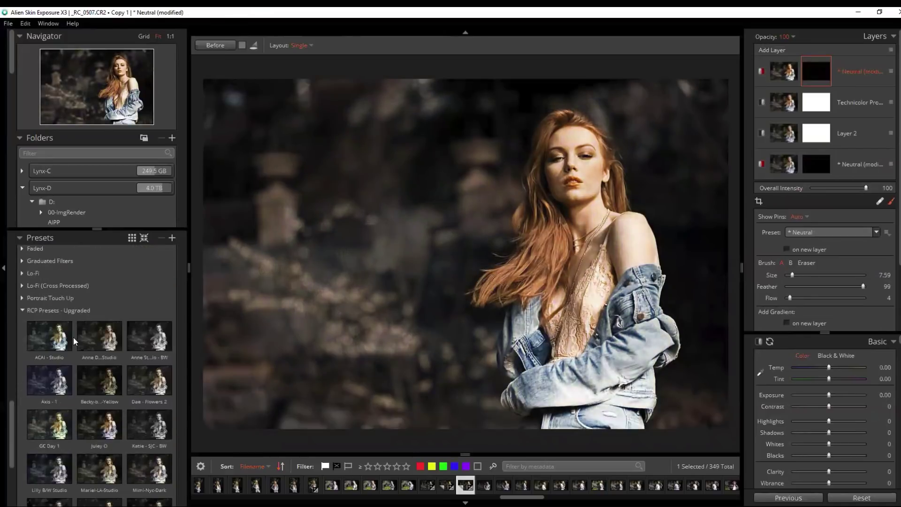
click(56, 428)
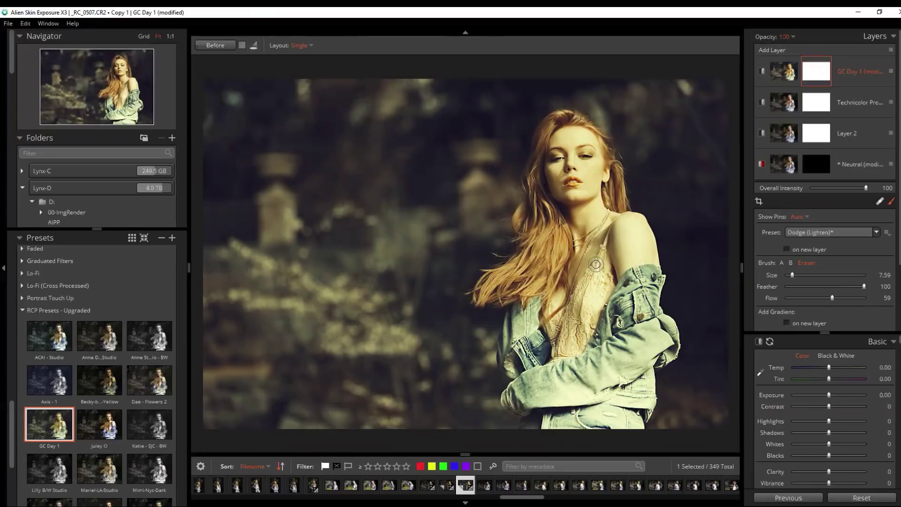
- Copy the GC Day 1 layer mask from the original _RC_0507.CR2 and paste it onto Copy 1's GC Day 1 layer
click(815, 72)
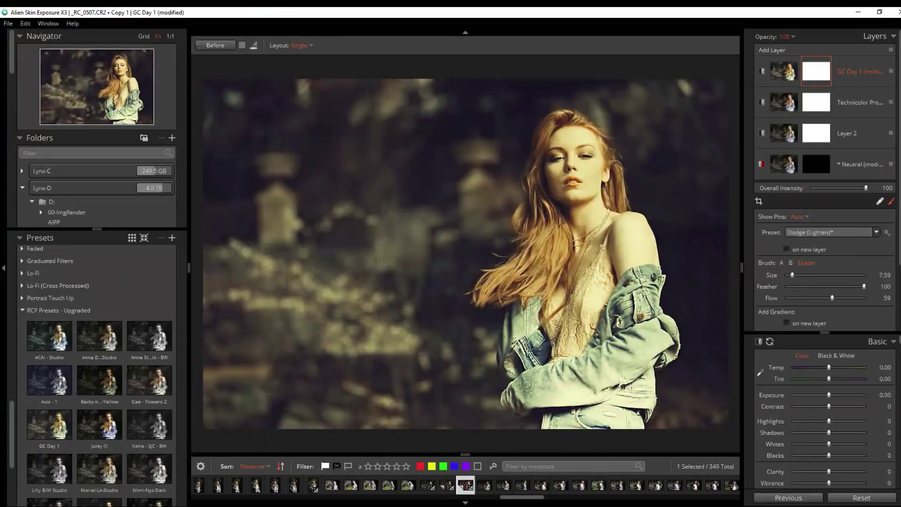
click(427, 485)
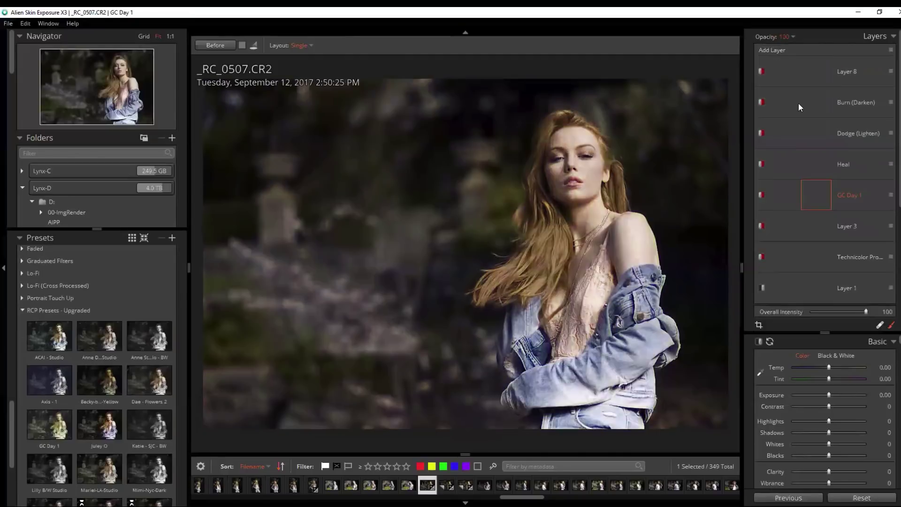
right_click(813, 199)
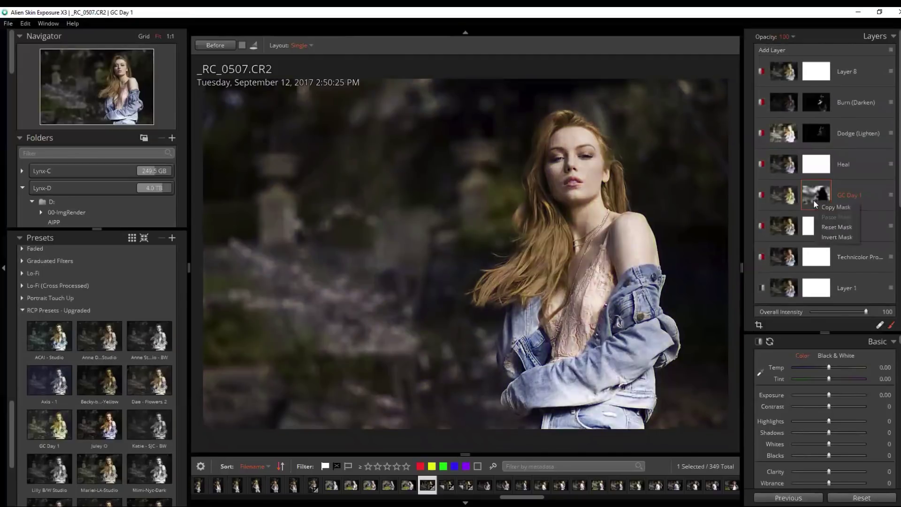
click(825, 206)
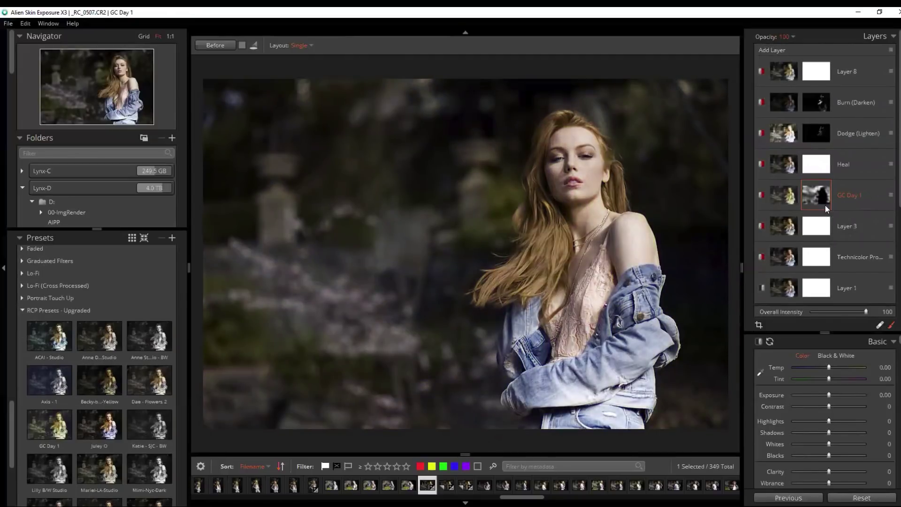
click(466, 487)
click(817, 75)
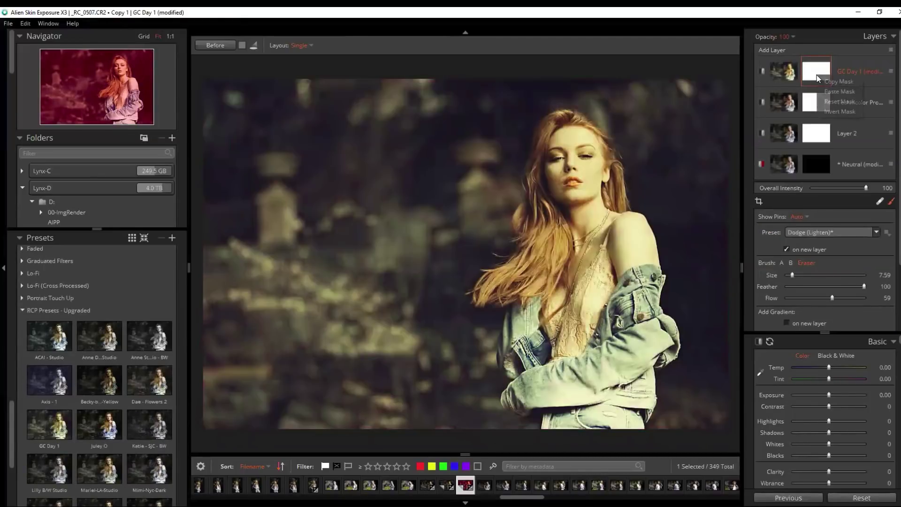
right_click(818, 78)
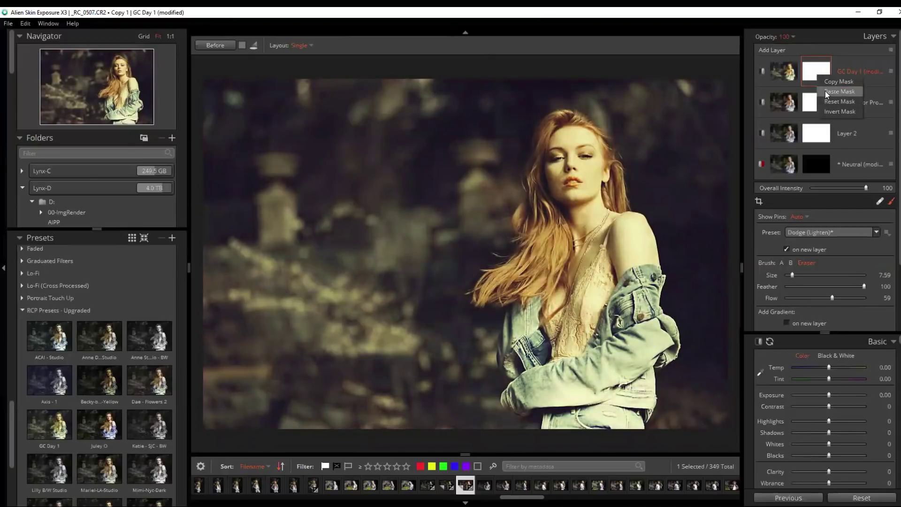
click(826, 91)
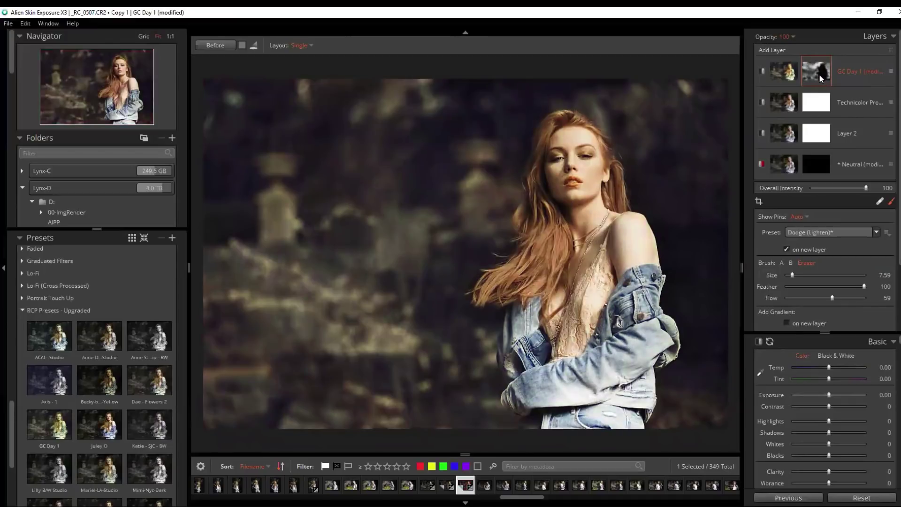
- Reduce the GC Day 1 layer's Overall Grain Strength to 10.89
mouse_move(816, 72)
drag(898, 339, 898, 367)
drag(899, 375, 899, 449)
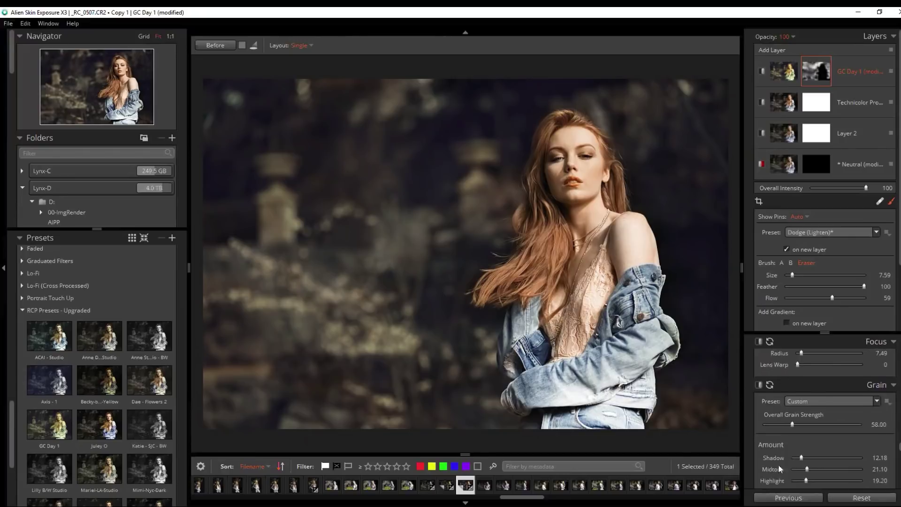
drag(792, 424, 774, 425)
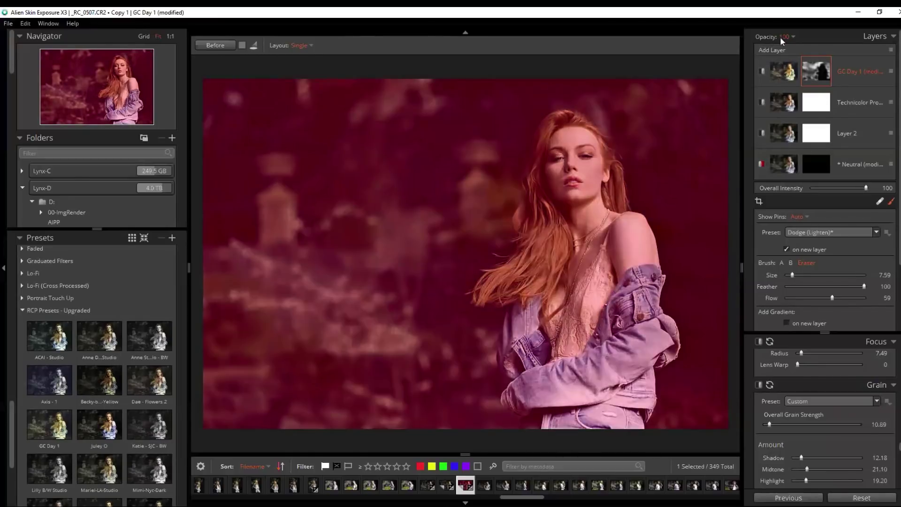
- Add a new layer above GC Day 1 with the Dodge (Lighten) brush preset
click(771, 51)
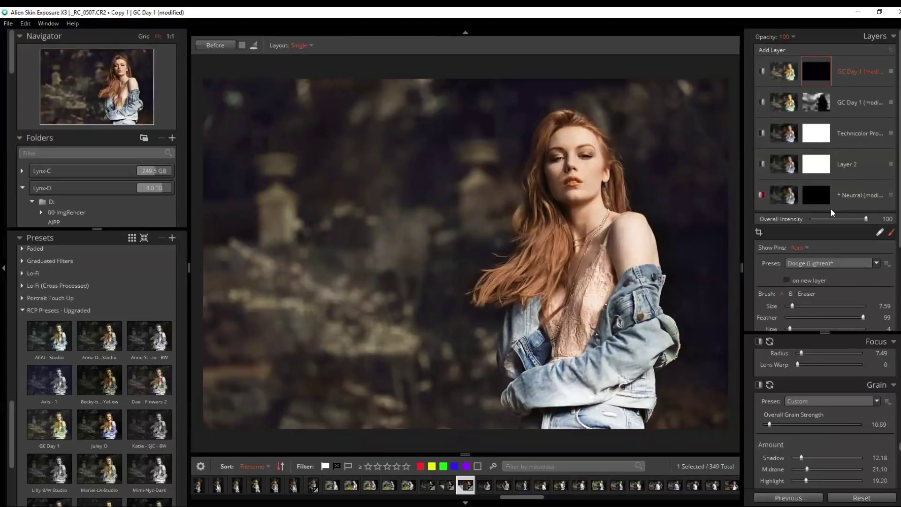
click(876, 264)
click(810, 336)
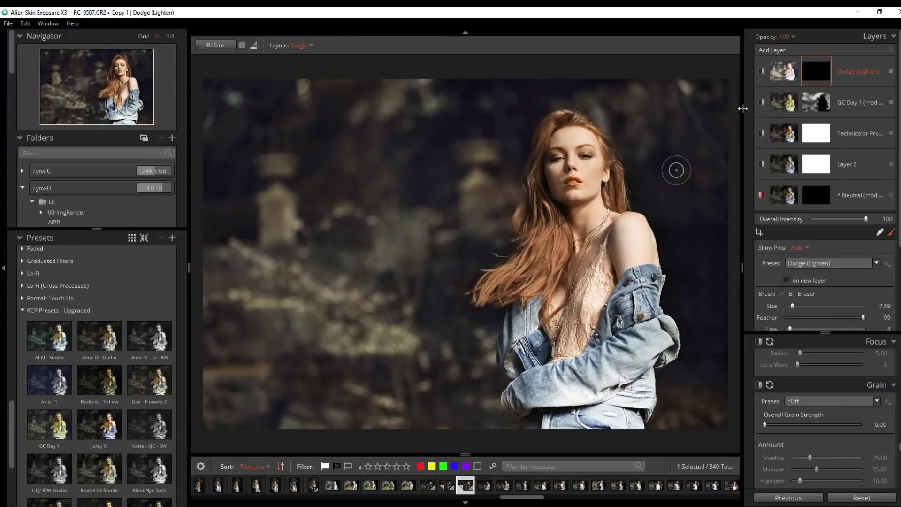
- Copy the Dodge (Lighten) mask from the original _RC_0507.CR2 and paste it onto Copy 1's Dodge (Lighten) layer
click(427, 486)
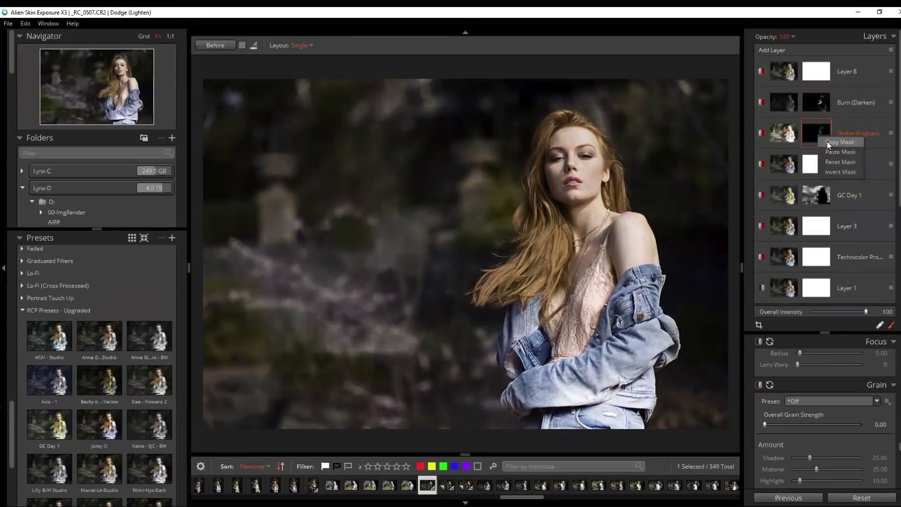
click(827, 142)
click(466, 486)
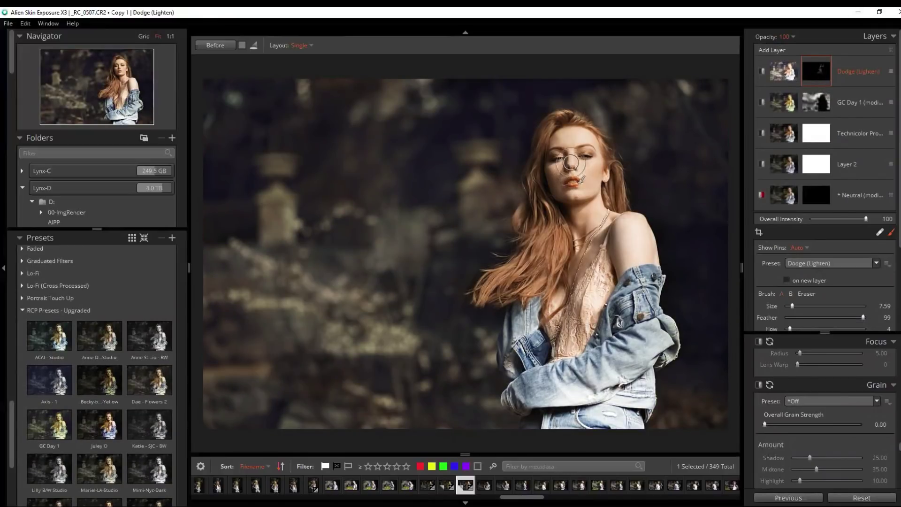
mouse_move(566, 136)
mouse_down()
mouse_move(556, 157)
mouse_move(569, 138)
mouse_move(551, 148)
mouse_move(546, 166)
mouse_move(571, 153)
mouse_move(556, 133)
mouse_move(525, 172)
mouse_move(522, 195)
mouse_move(552, 258)
mouse_move(544, 173)
mouse_move(568, 136)
mouse_move(598, 159)
mouse_move(601, 175)
mouse_move(570, 196)
mouse_move(570, 207)
mouse_move(571, 189)
mouse_move(548, 155)
mouse_move(585, 157)
mouse_move(608, 215)
mouse_up()
- Add a new layer on top of the stack with the Burn (Darken) brush preset
click(773, 50)
click(816, 295)
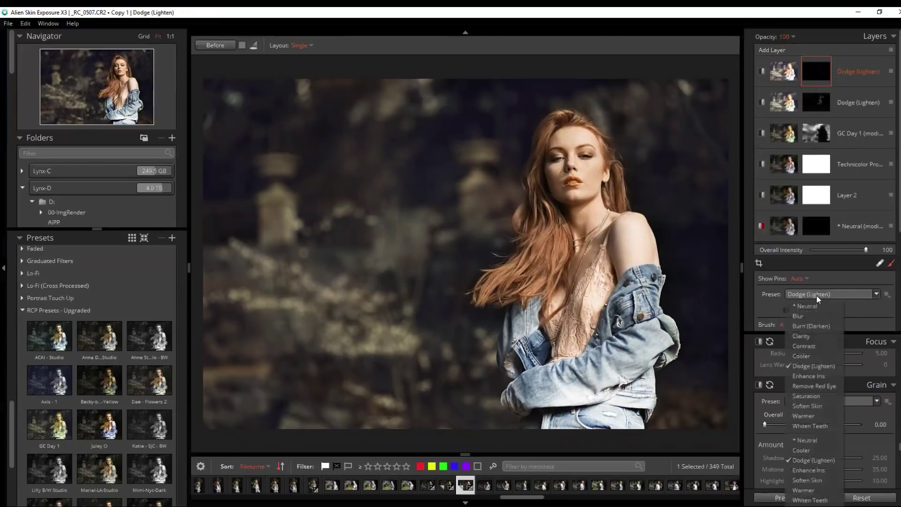
click(819, 326)
- Transfer the Burn (Darken) mask from the original _RC_0507.CR2 to Copy 1's Burn (Darken) layer and switch that layer off
click(427, 485)
right_click(809, 99)
click(826, 108)
click(466, 485)
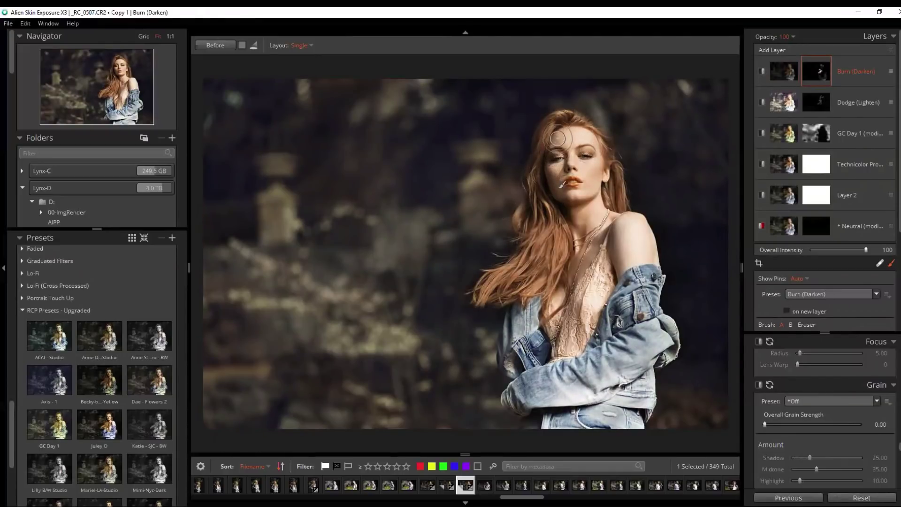
click(761, 71)
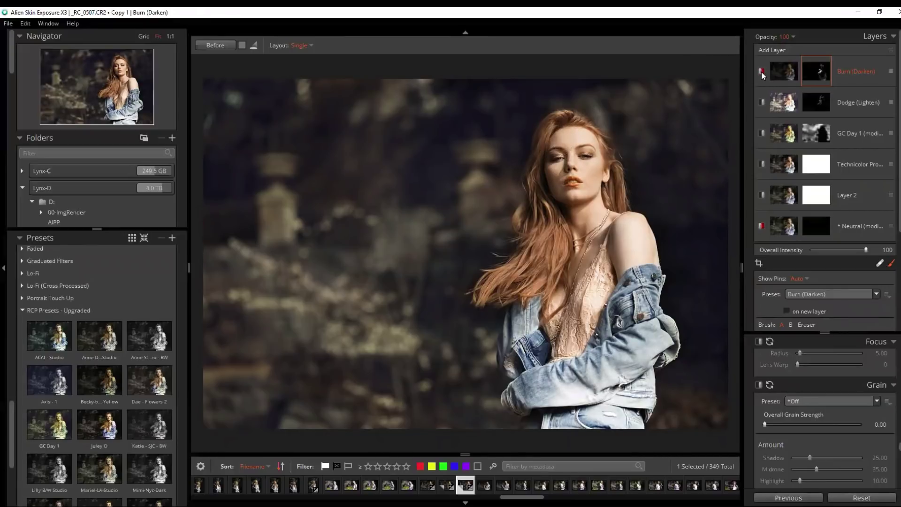
- Switch the Burn (Darken) layer back on and adjust Layer 7 with Temp 5.26, Tint -2.63 and a slight Vibrance change
click(762, 72)
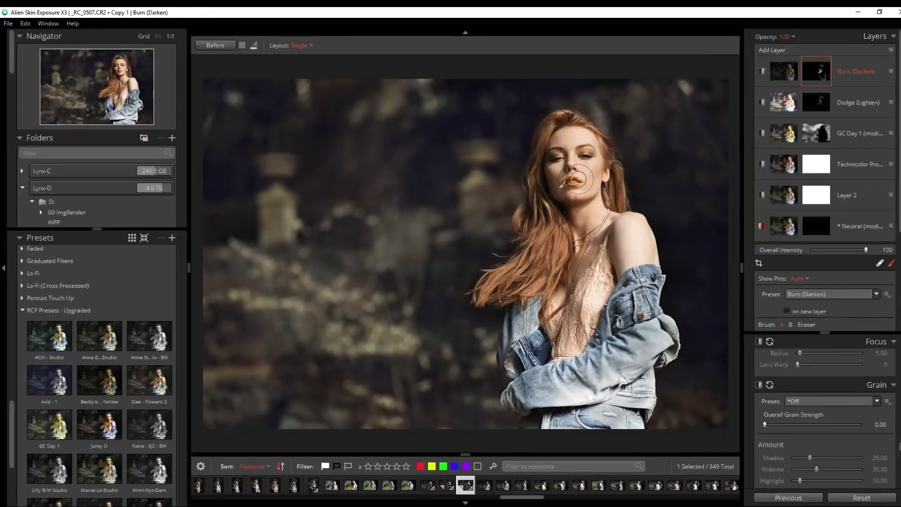
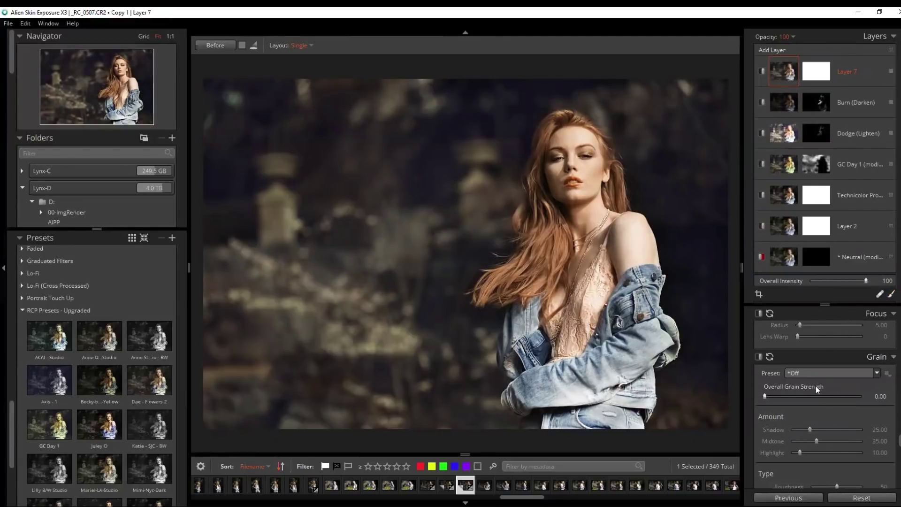
drag(839, 309, 839, 120)
scroll(824, 178, up, 10)
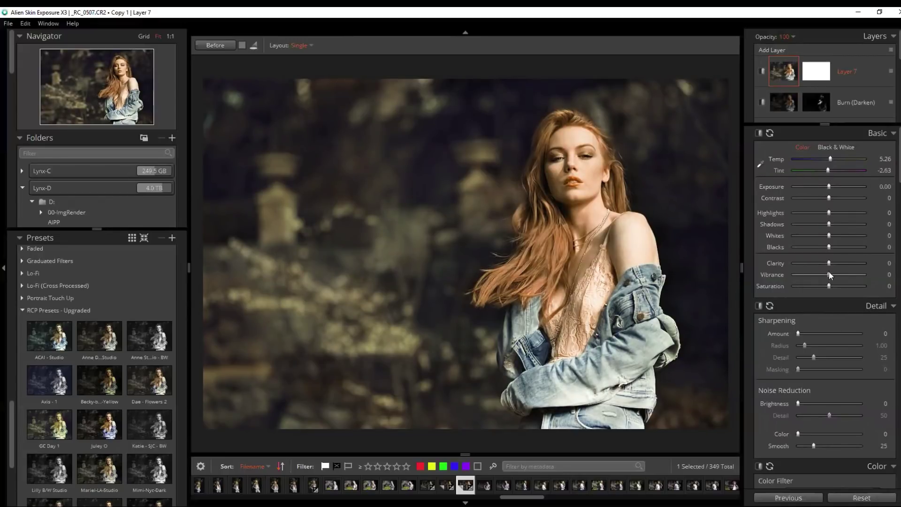
drag(829, 272, 836, 274)
- Set Layer 7's color saturation to -5 for Oranges, 21 for Cyans and 24 for Blues
drag(899, 165, 899, 222)
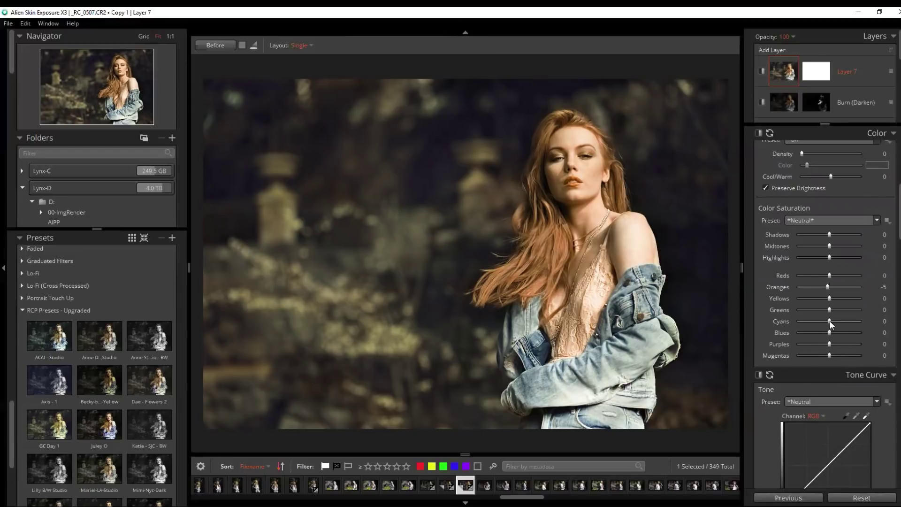
drag(830, 322, 836, 324)
drag(829, 333, 837, 332)
- Adjust the blue channel tone curve, lowering the white point's output to 97.83 and adjusting the black point
scroll(845, 357, down, 3)
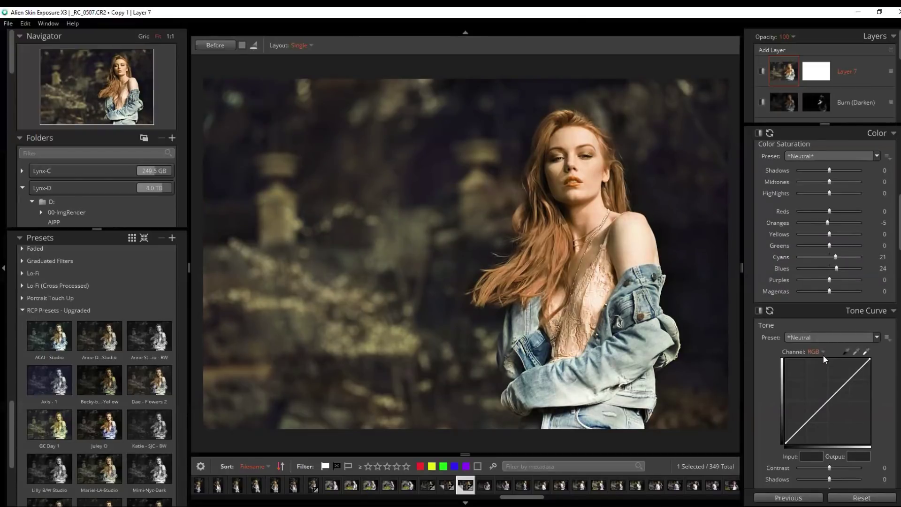
click(820, 352)
click(821, 394)
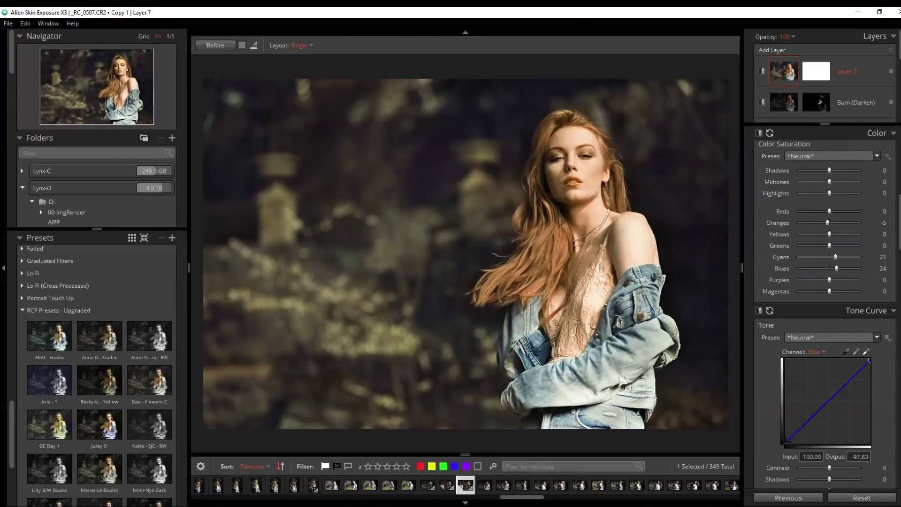
click(784, 442)
- Shape the RGB tone curve with a shadow point at input 19.57, output 20.65, a midtone point and a highlight point at 74.46, 73.91
click(812, 352)
click(814, 360)
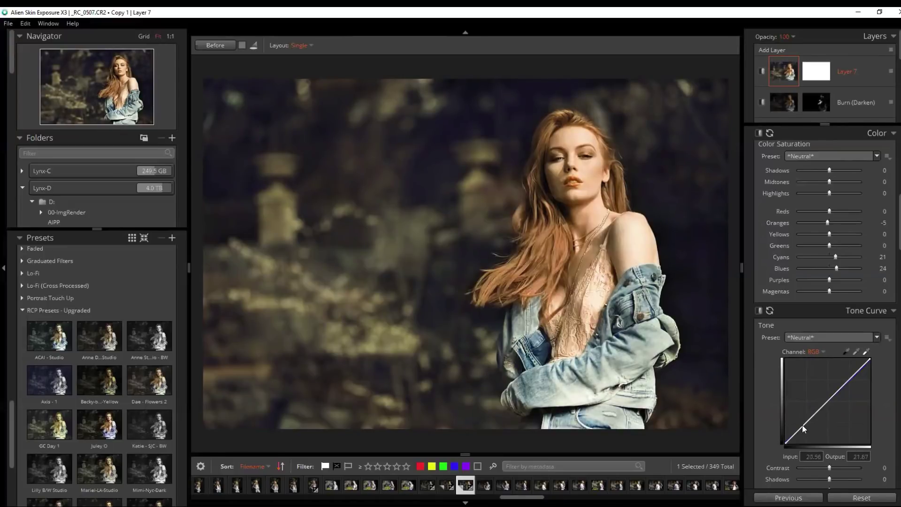
click(802, 425)
click(827, 400)
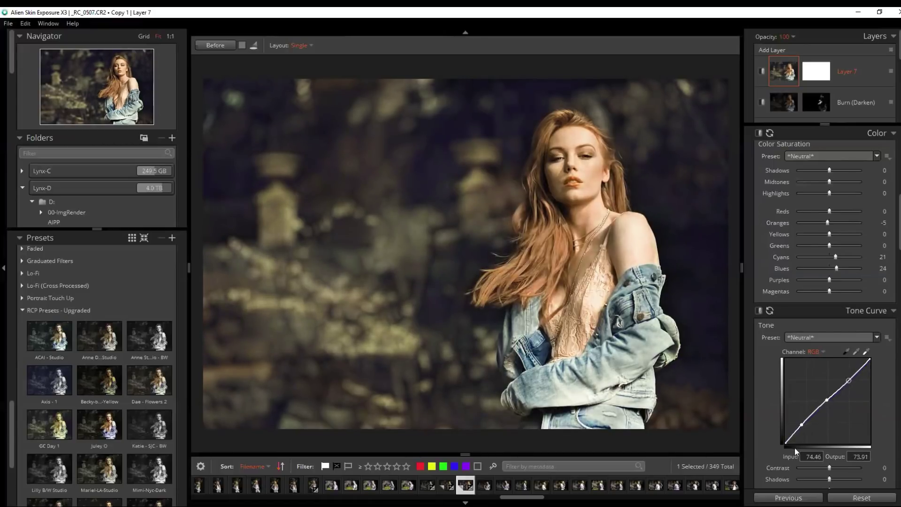
drag(801, 423, 801, 425)
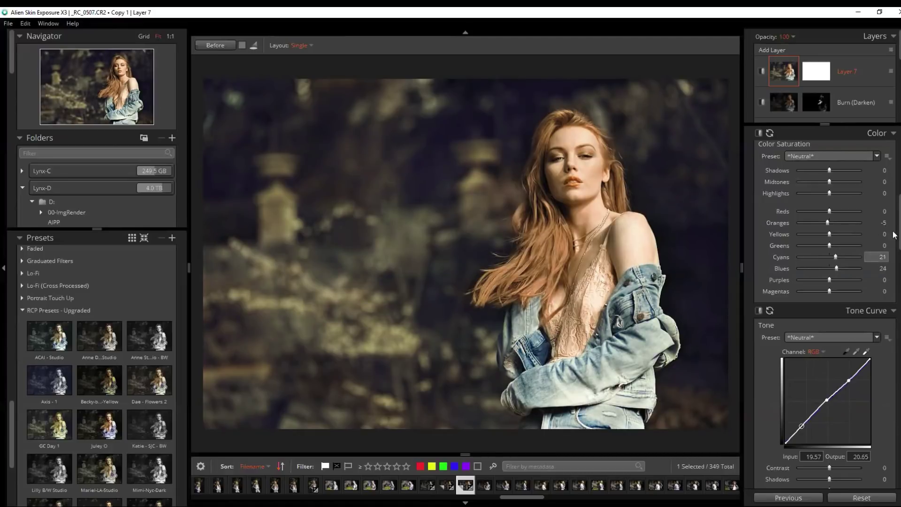
- Apply the Regular Grain 25% preset and set the grain amounts to 22.92 for Shadow, 35.42 for Midtone and 54.86 for Highlight
drag(899, 242, 899, 423)
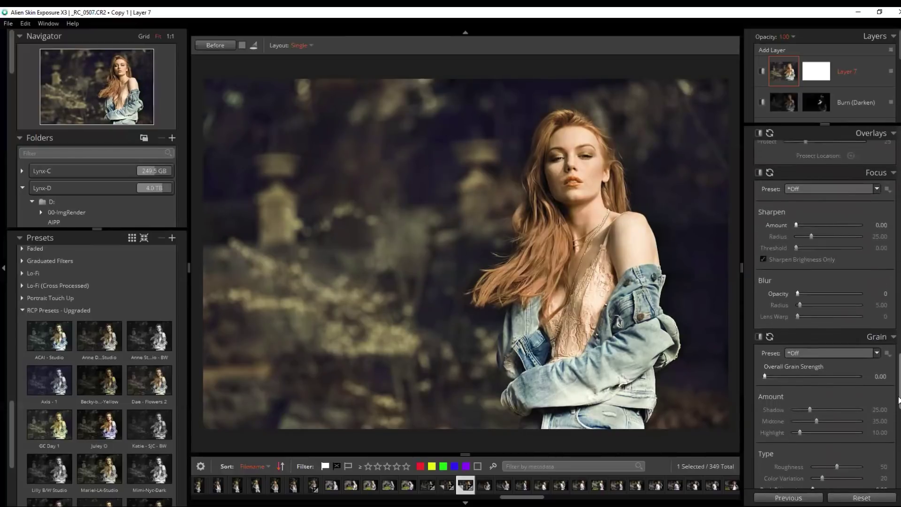
scroll(809, 319, down, 2)
click(815, 310)
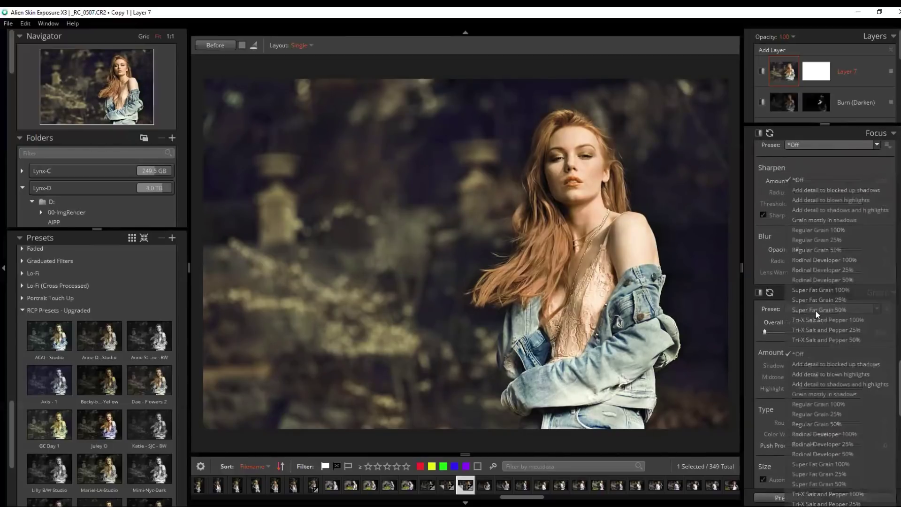
click(821, 415)
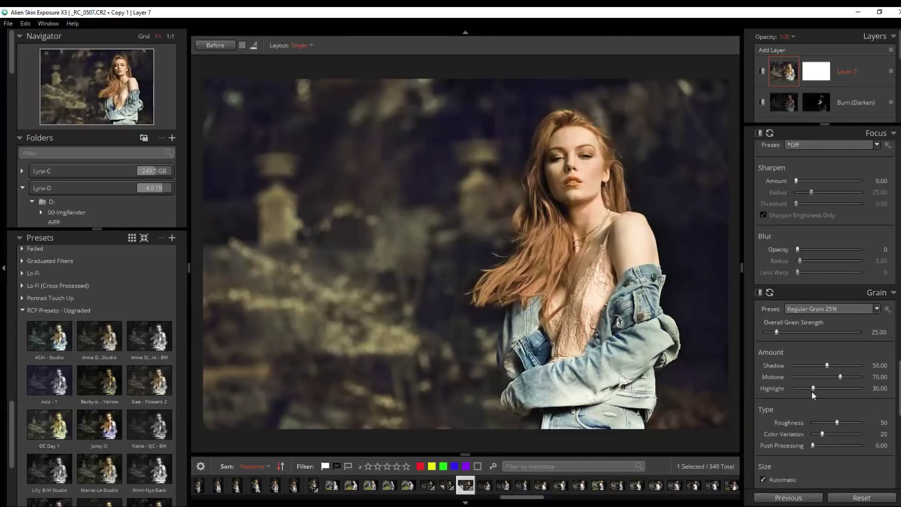
click(825, 377)
mouse_move(828, 377)
mouse_down()
mouse_move(816, 376)
mouse_move(830, 386)
mouse_up()
drag(777, 332, 776, 332)
- Add a vignette to Layer 7 with amount 100 and size -32, centred on the woman's face
drag(899, 402, 898, 361)
scroll(898, 361, up, 5)
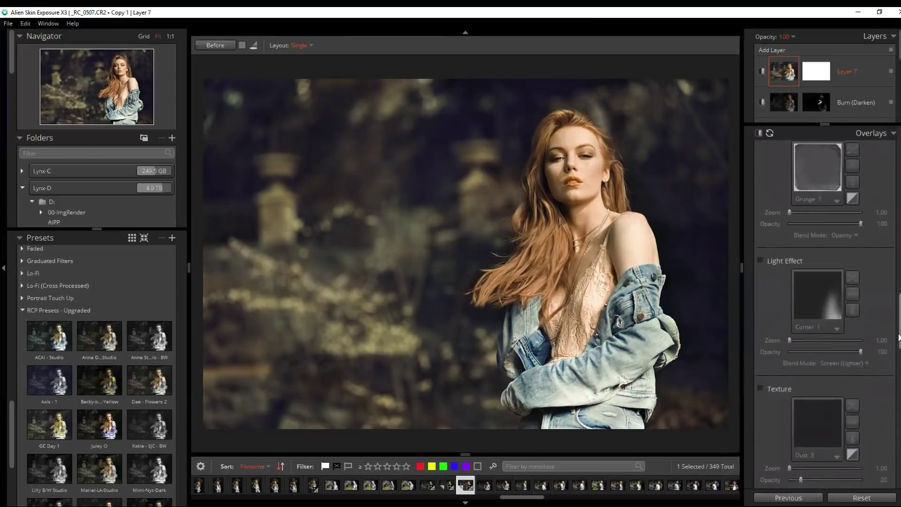
scroll(898, 380, down, 3)
scroll(898, 380, down, 5)
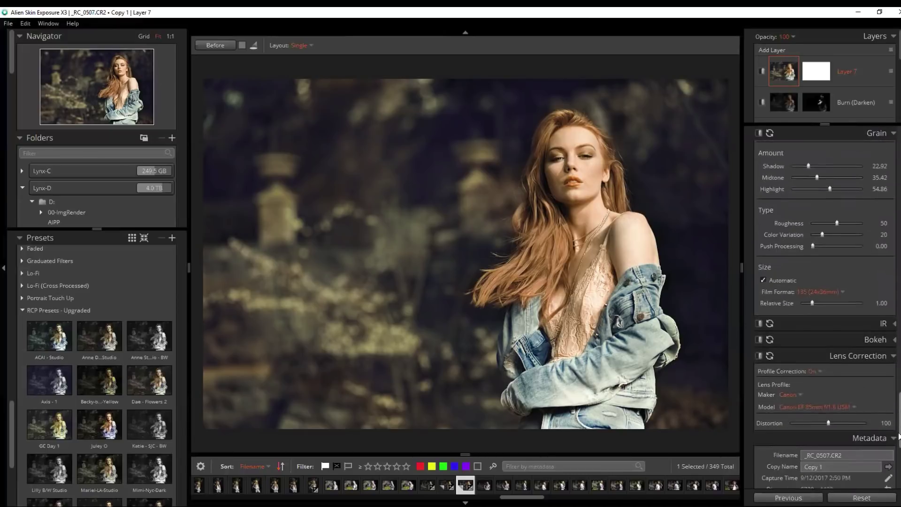
scroll(831, 339, up, 10)
scroll(831, 339, down, 3)
mouse_move(831, 338)
mouse_down()
mouse_move(873, 335)
mouse_move(820, 348)
mouse_up()
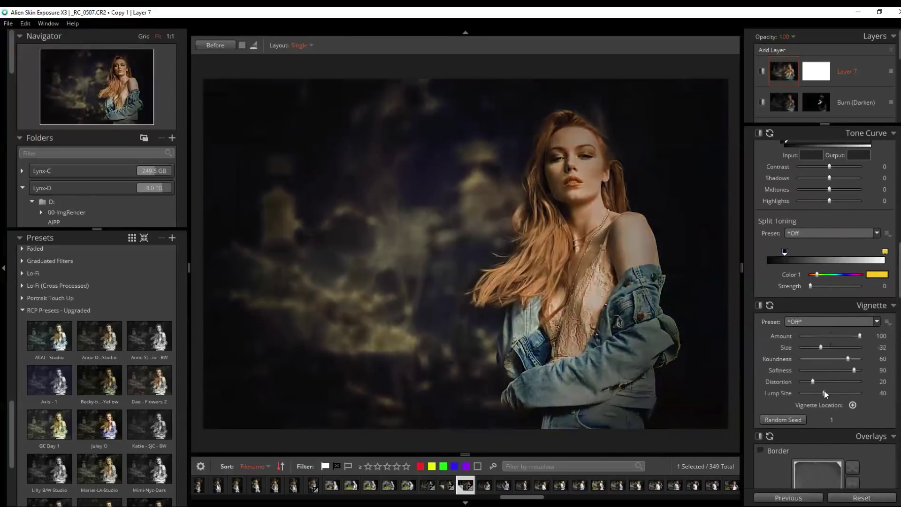
click(852, 405)
click(567, 169)
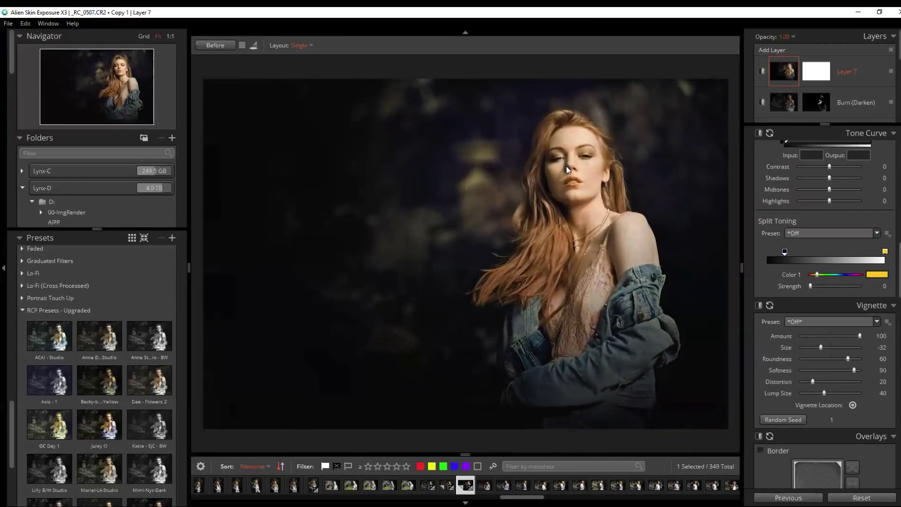
- Set the vignette's amount to 13 and size to -19, and compare the photo with its unedited version
click(832, 336)
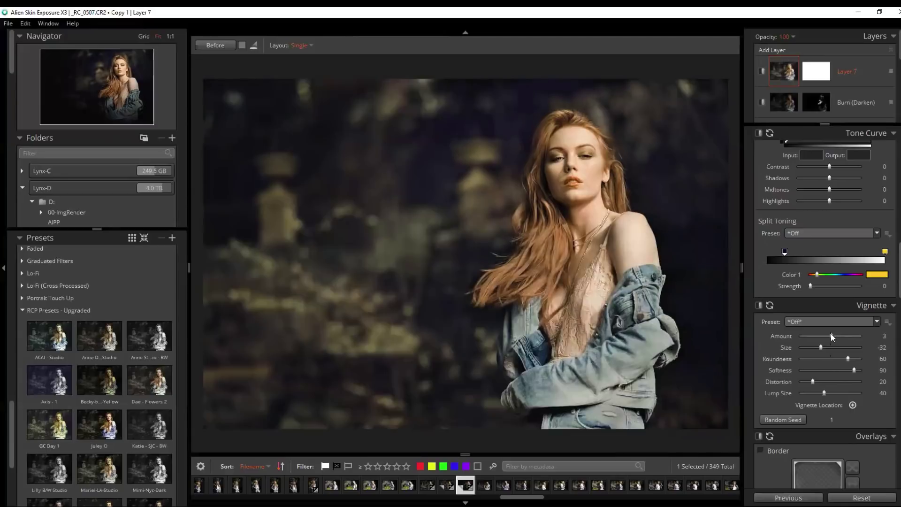
drag(834, 335, 824, 349)
click(821, 348)
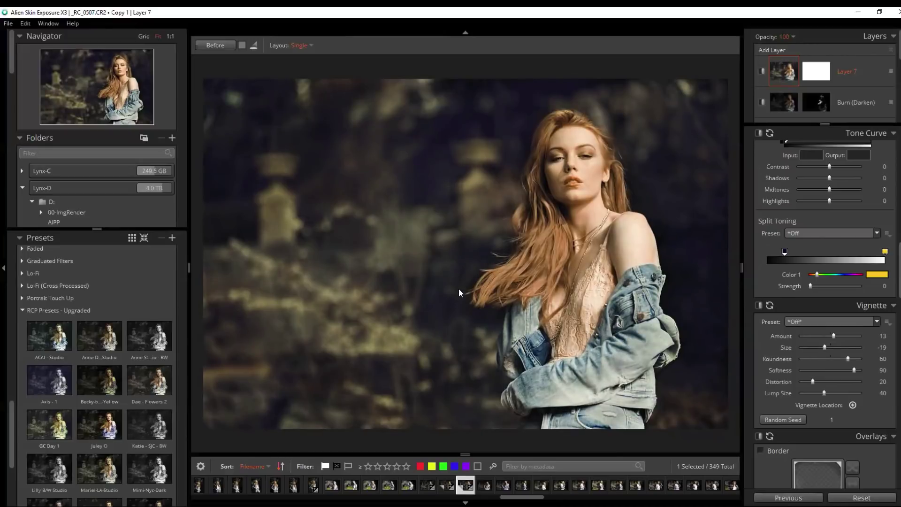
click(214, 45)
click(214, 45)
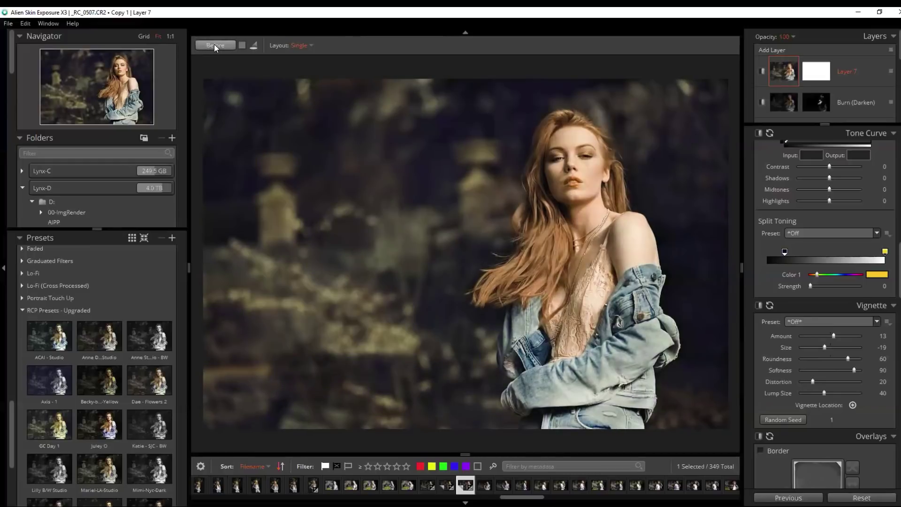